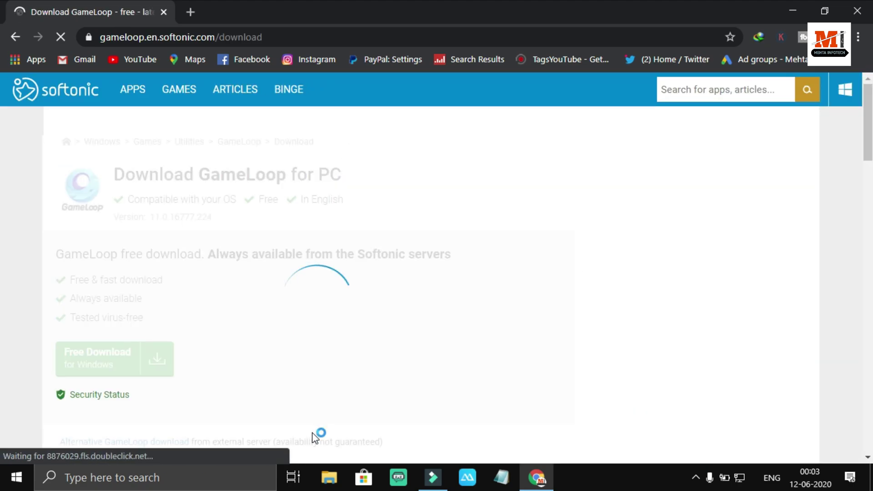
Download the free GameLoop for Windows installer from Softonic, saving it as Gameloop_Download_SpecialPackage.exe in Downloads\Programs
{"action": "scroll", "coordinate": [424, 334], "scroll_direction": "down", "scroll_amount": 3}
{"action": "scroll", "coordinate": [424, 332], "scroll_direction": "down", "scroll_amount": 2}
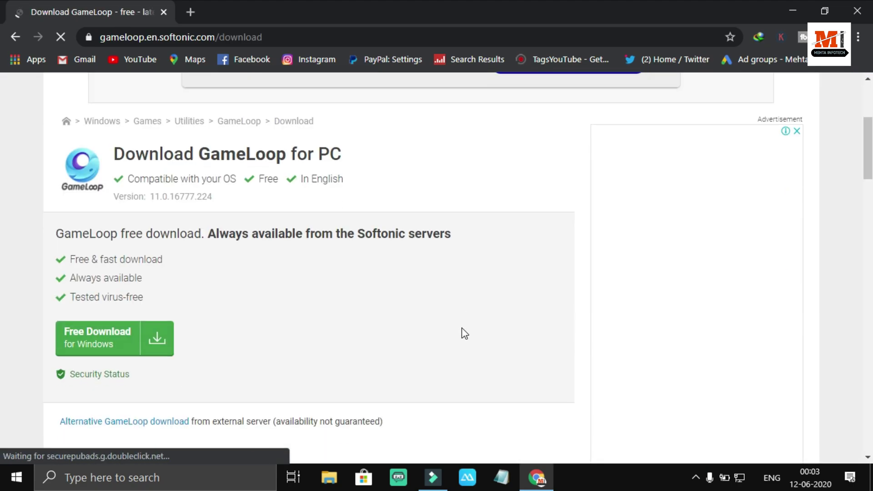
{"action": "left_click", "coordinate": [103, 346]}
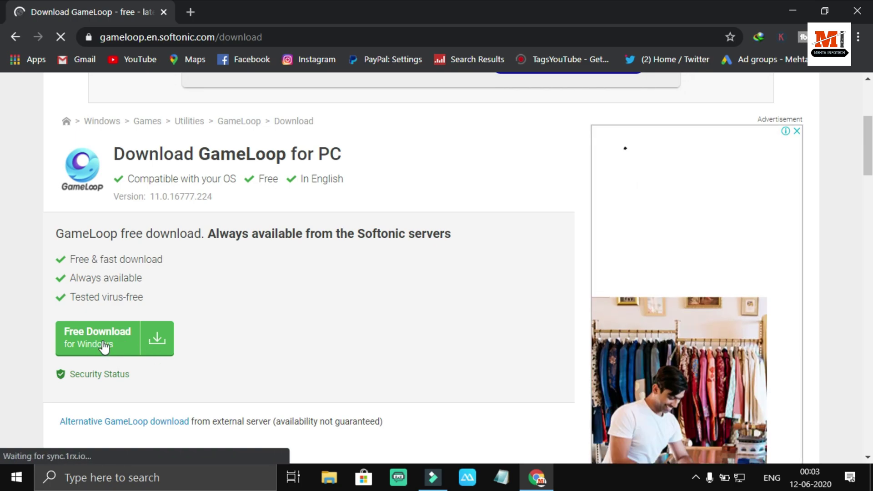
{"action": "left_click", "coordinate": [104, 346]}
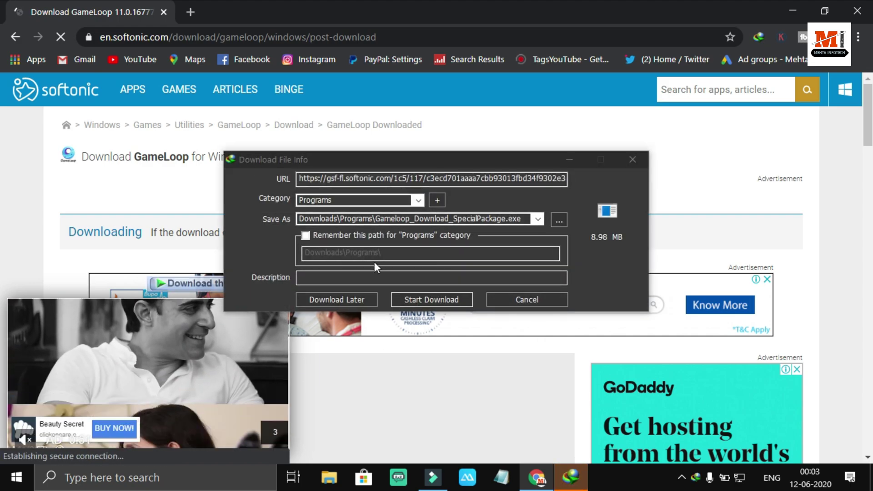
{"action": "left_click", "coordinate": [441, 301]}
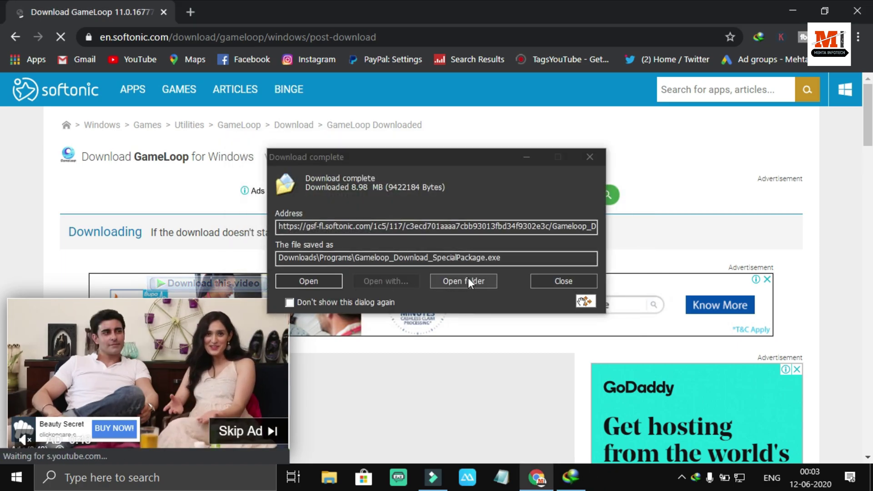
Open the download's folder, run the Gameloop_Download_SpecialPackage installer, and minimize the browser and folder windows
{"action": "left_click", "coordinate": [794, 10]}
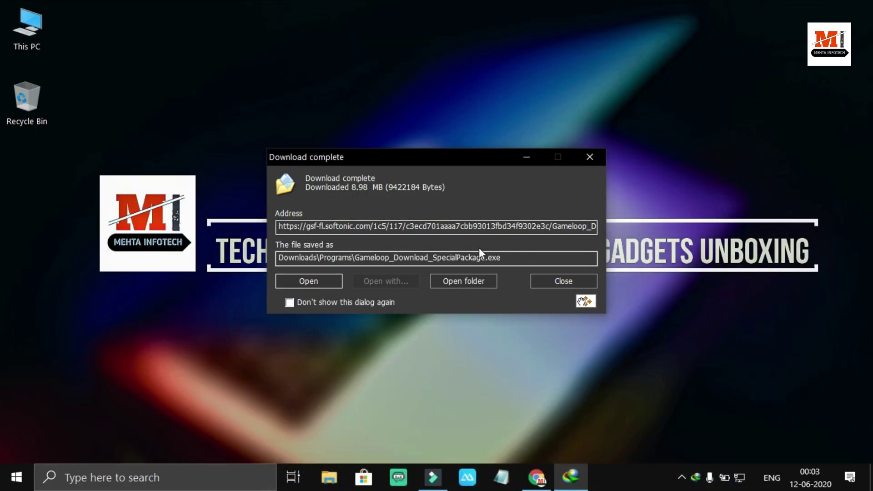
{"action": "left_click", "coordinate": [464, 280]}
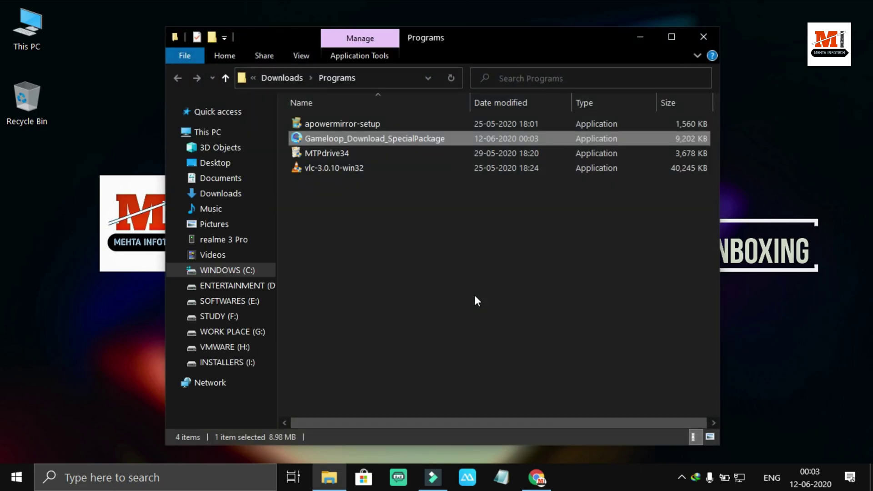
{"action": "double_click", "coordinate": [394, 139]}
{"action": "left_click", "coordinate": [634, 39]}
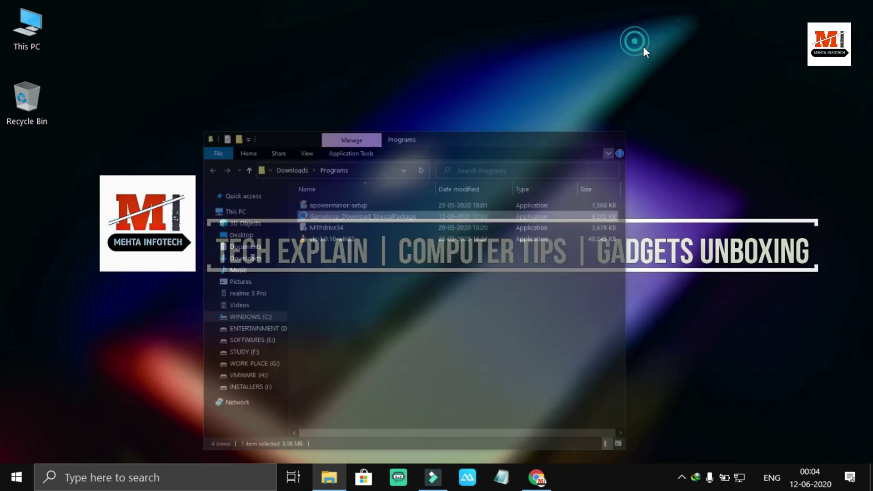
{"action": "right_click", "coordinate": [705, 54]}
{"action": "left_click", "coordinate": [730, 94]}
{"action": "right_click", "coordinate": [730, 97]}
{"action": "right_click", "coordinate": [755, 144]}
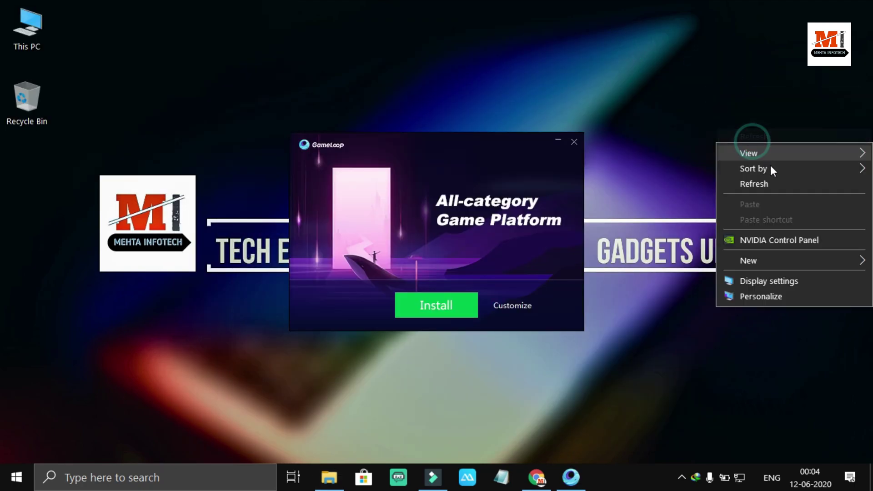
{"action": "left_click", "coordinate": [772, 184]}
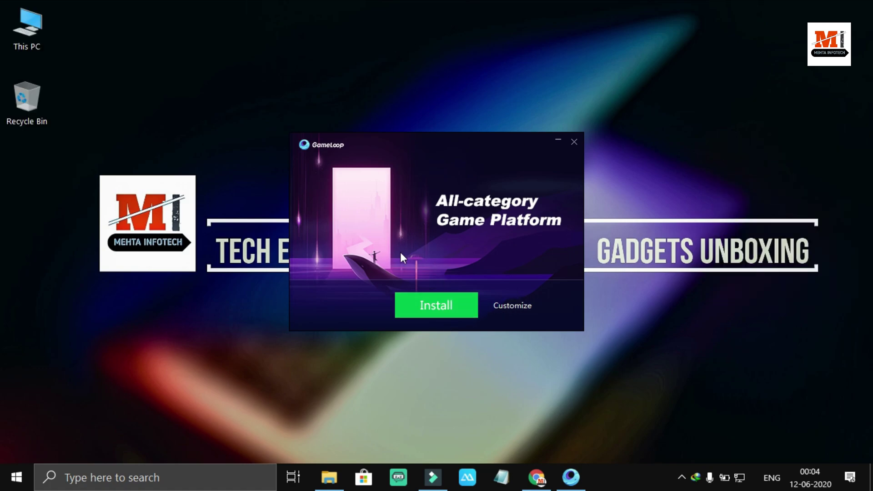
Customize the GameLoop setup to use the GAME LOOP folder on the INSTALLERS (I:) drive and start the installation
{"action": "left_click", "coordinate": [519, 307]}
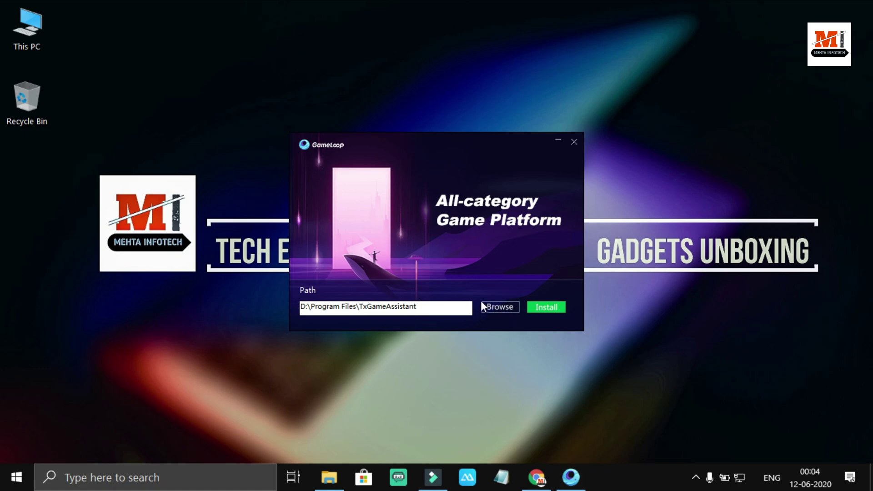
{"action": "left_click", "coordinate": [500, 306]}
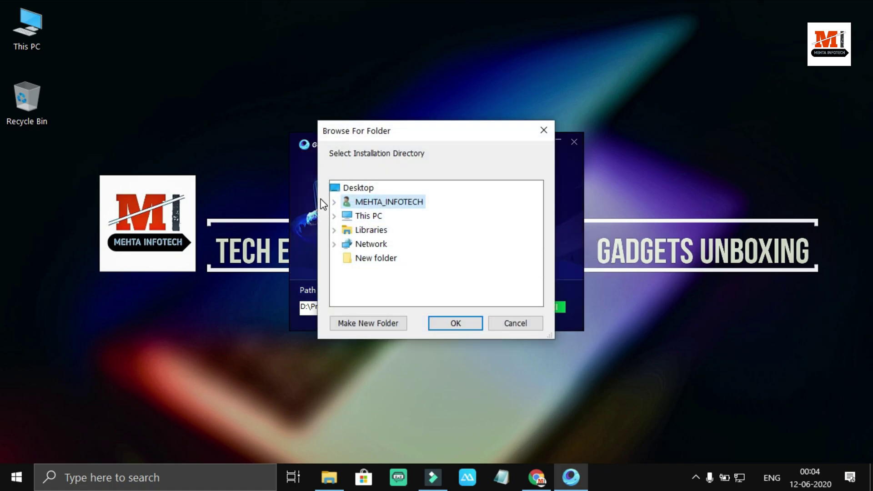
{"action": "left_click", "coordinate": [334, 216]}
{"action": "scroll", "coordinate": [383, 259], "scroll_direction": "down", "scroll_amount": 3}
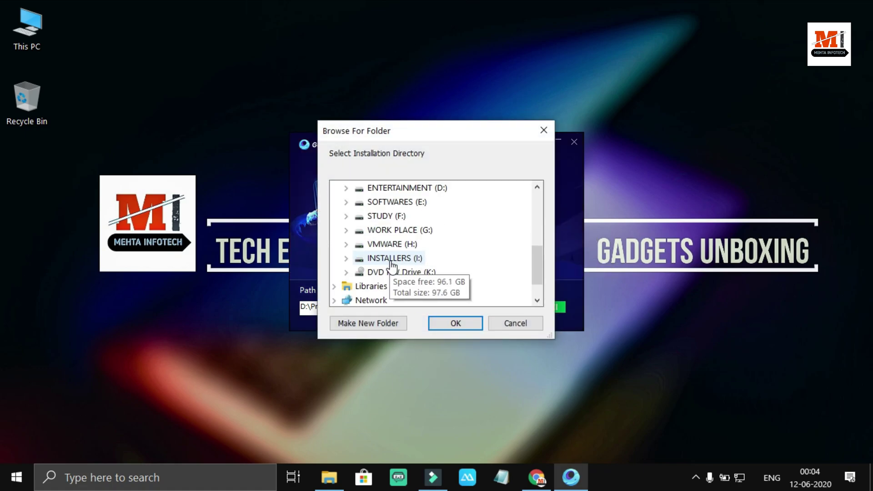
{"action": "left_click", "coordinate": [346, 258]}
{"action": "scroll", "coordinate": [405, 263], "scroll_direction": "down", "scroll_amount": 2}
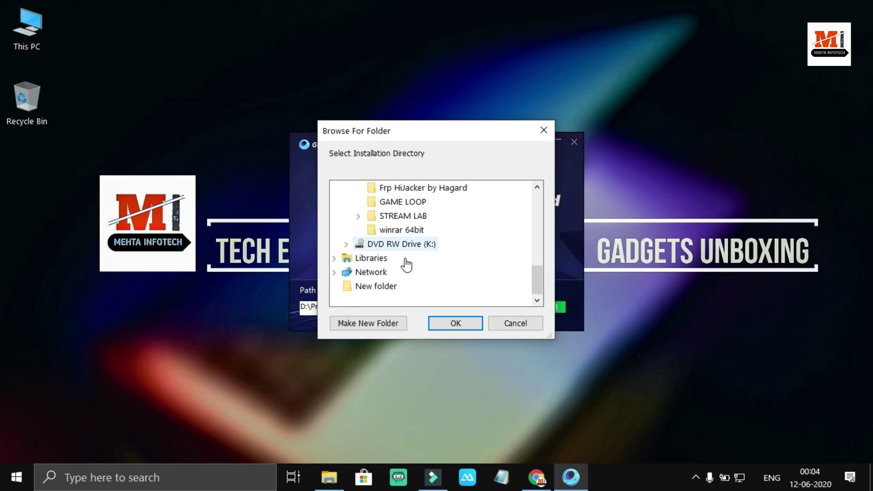
{"action": "scroll", "coordinate": [409, 255], "scroll_direction": "up", "scroll_amount": 1}
{"action": "left_click", "coordinate": [390, 246]}
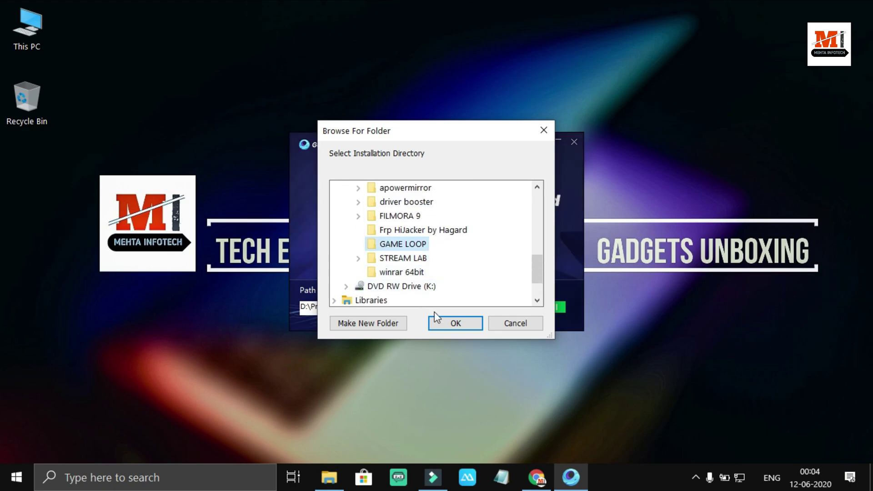
{"action": "left_click", "coordinate": [457, 324]}
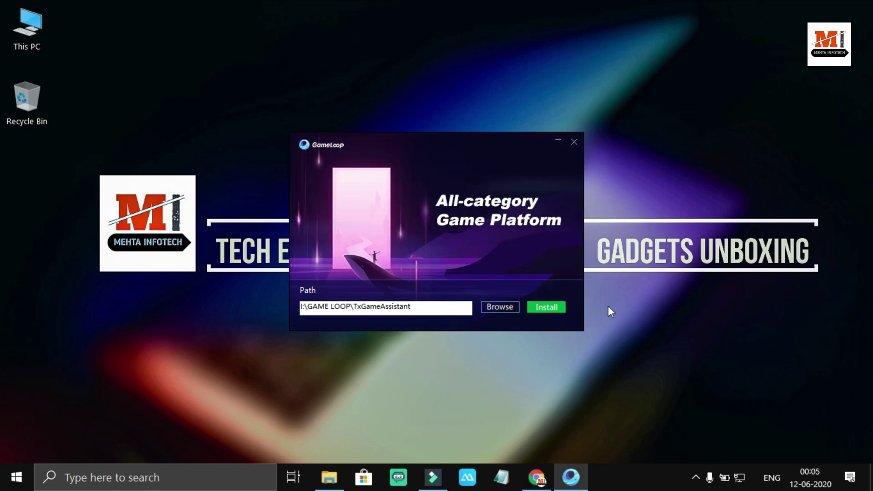
{"action": "key", "text": "Return"}
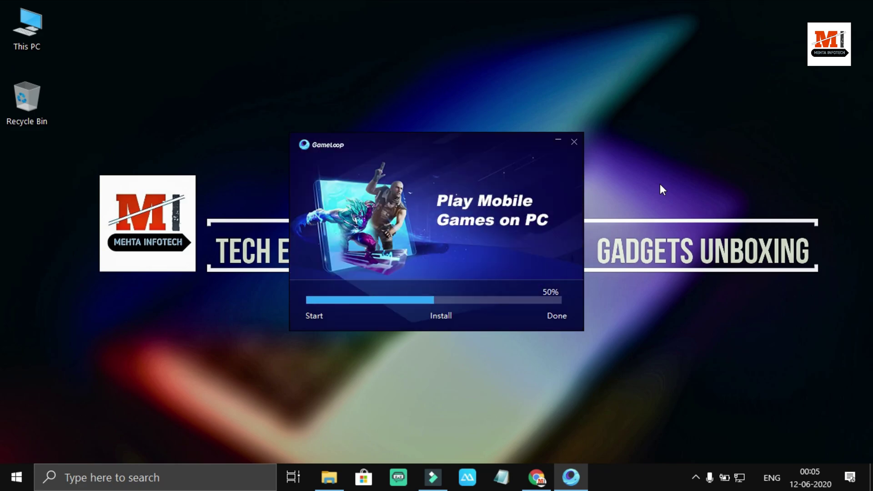
{"action": "right_click", "coordinate": [665, 131]}
{"action": "right_click", "coordinate": [718, 266]}
{"action": "left_click", "coordinate": [734, 303]}
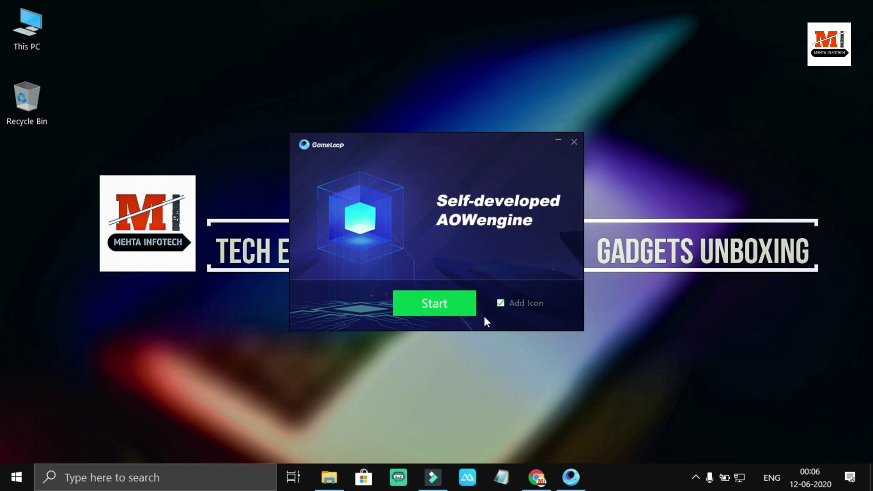
Start GameLoop from the completed installer, keeping the option to add a desktop icon
{"action": "left_click", "coordinate": [437, 308]}
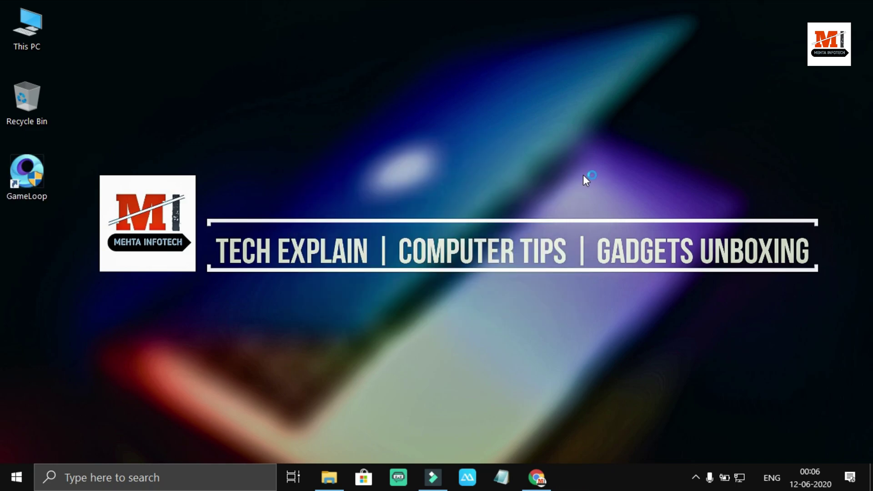
{"action": "right_click", "coordinate": [600, 91]}
{"action": "left_click", "coordinate": [629, 130]}
{"action": "right_click", "coordinate": [629, 130]}
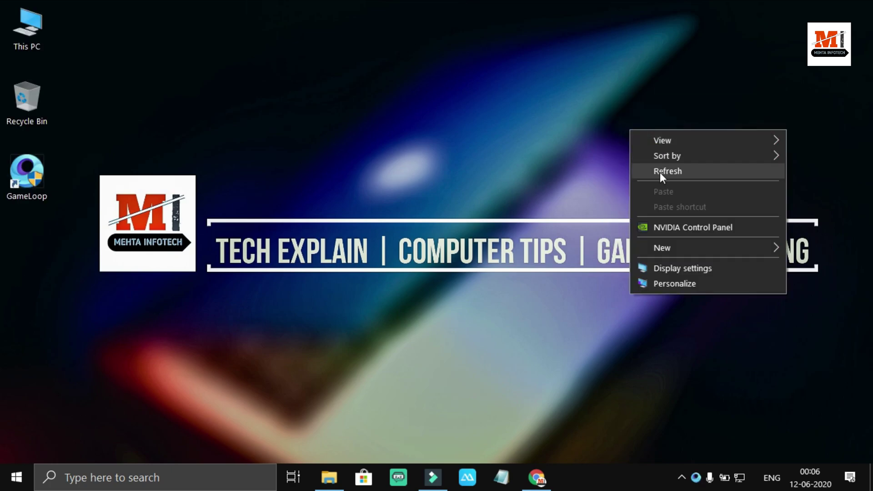
{"action": "left_click", "coordinate": [659, 172]}
{"action": "right_click", "coordinate": [659, 173]}
{"action": "left_click", "coordinate": [687, 214]}
{"action": "right_click", "coordinate": [688, 205]}
{"action": "left_click", "coordinate": [713, 241]}
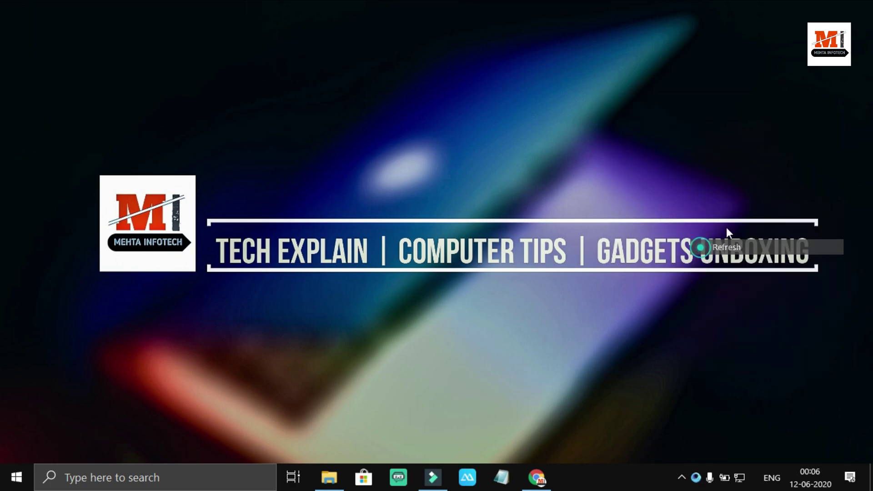
{"action": "left_click", "coordinate": [695, 483]}
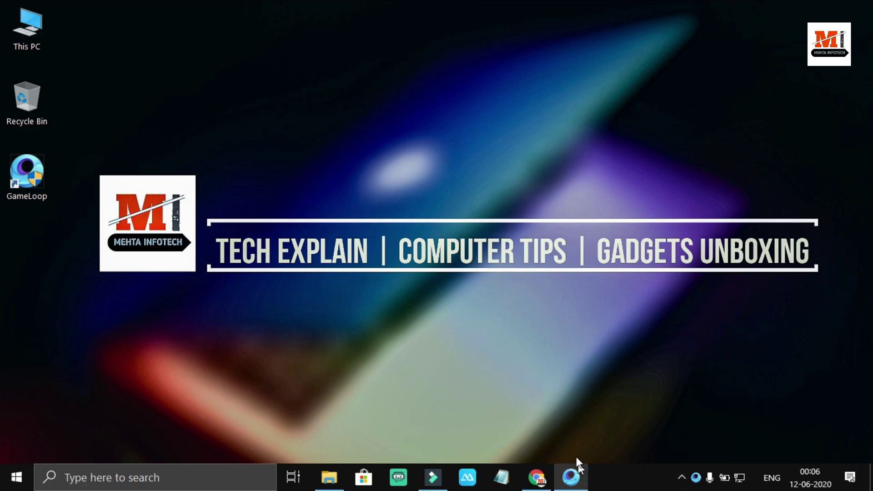
{"action": "right_click", "coordinate": [700, 173]}
{"action": "left_click", "coordinate": [719, 213]}
{"action": "right_click", "coordinate": [718, 214]}
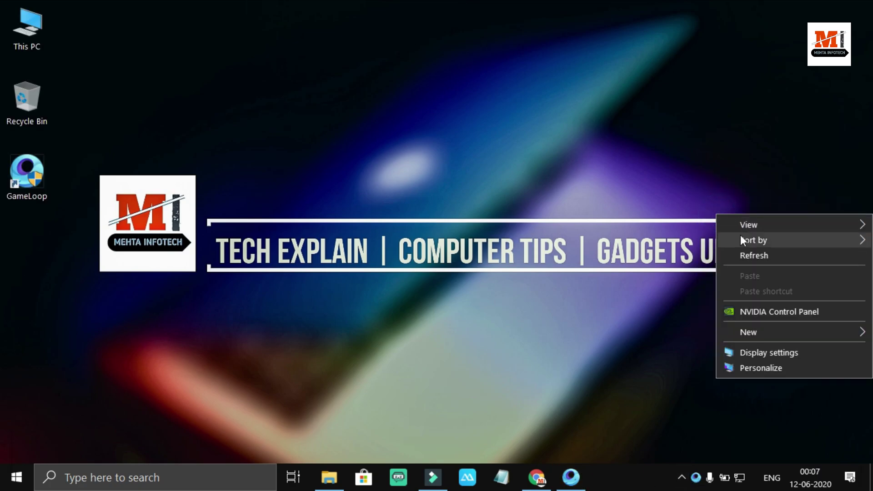
{"action": "left_click", "coordinate": [746, 251]}
{"action": "right_click", "coordinate": [747, 252]}
{"action": "left_click", "coordinate": [763, 287]}
{"action": "right_click", "coordinate": [762, 287]}
{"action": "left_click", "coordinate": [774, 331]}
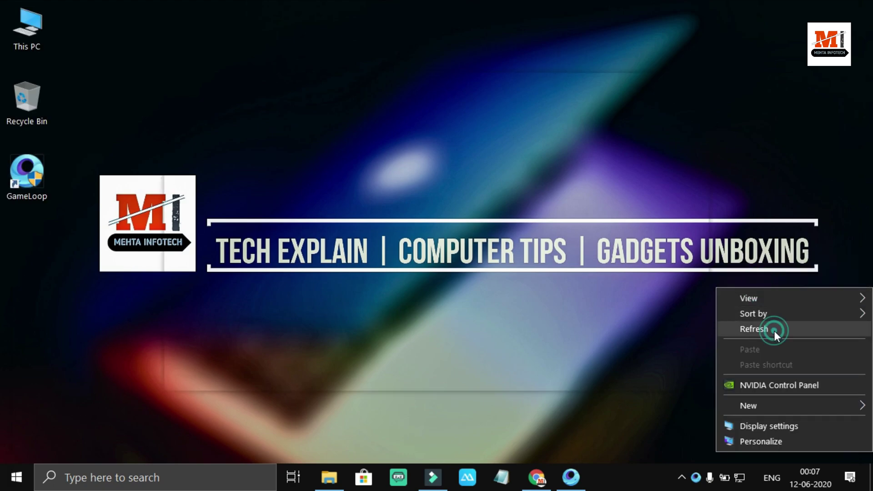
{"action": "right_click", "coordinate": [773, 331]}
{"action": "left_click", "coordinate": [768, 206]}
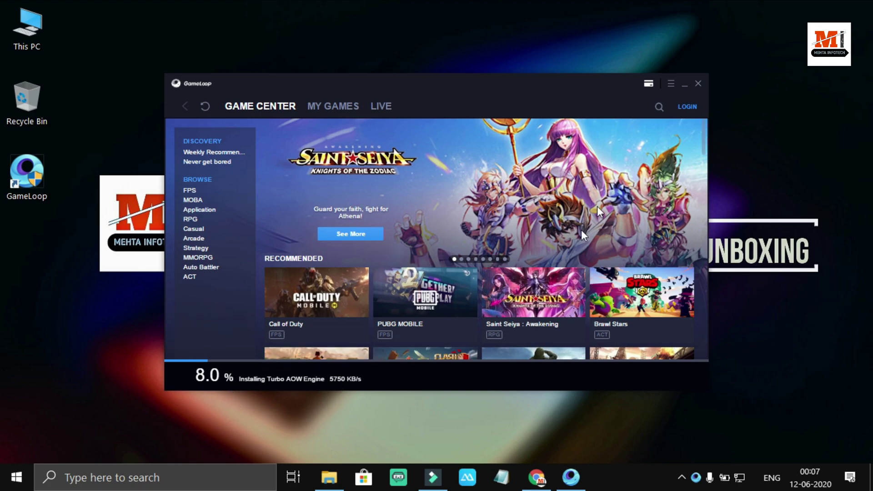
{"action": "right_click", "coordinate": [715, 155]}
{"action": "left_click", "coordinate": [797, 203]}
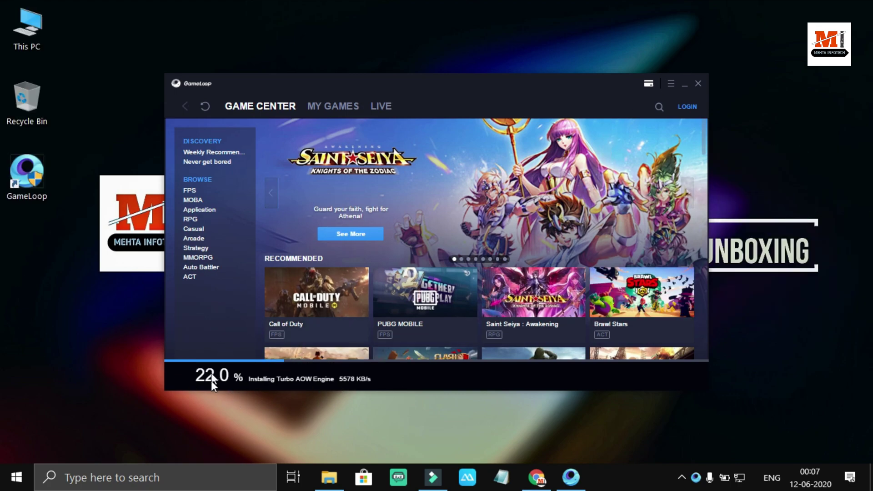
{"action": "right_click", "coordinate": [846, 97]}
{"action": "left_click", "coordinate": [838, 136]}
{"action": "right_click", "coordinate": [838, 138]}
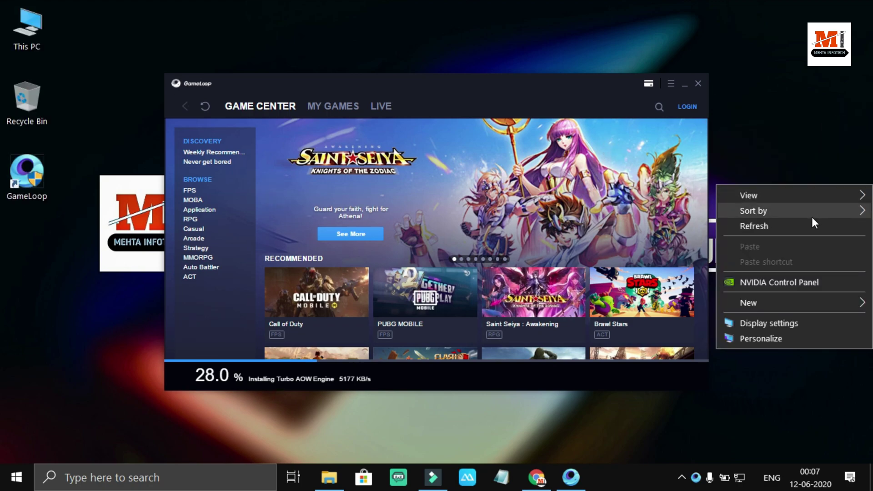
{"action": "left_click", "coordinate": [808, 226]}
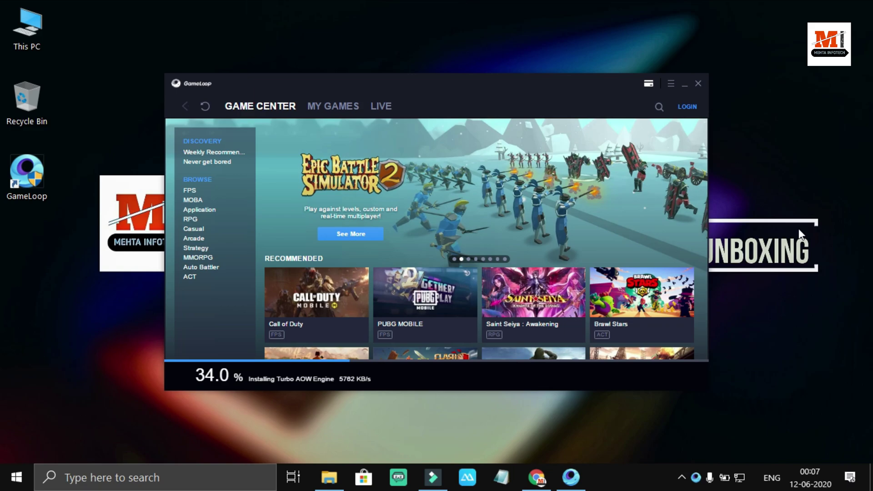
{"action": "scroll", "coordinate": [352, 330], "scroll_direction": "down", "scroll_amount": 5}
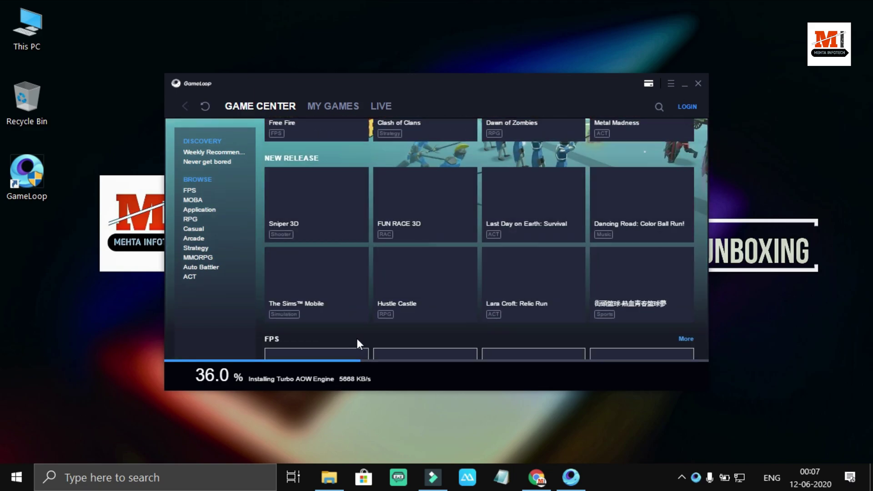
{"action": "scroll", "coordinate": [455, 325], "scroll_direction": "up", "scroll_amount": 3}
{"action": "scroll", "coordinate": [540, 295], "scroll_direction": "up", "scroll_amount": 3}
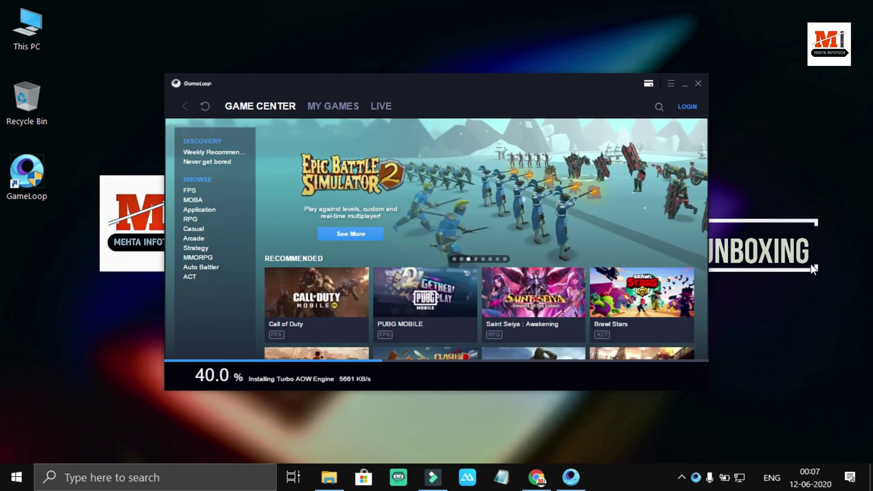
{"action": "right_click", "coordinate": [814, 269]}
{"action": "left_click", "coordinate": [802, 307]}
{"action": "right_click", "coordinate": [779, 312]}
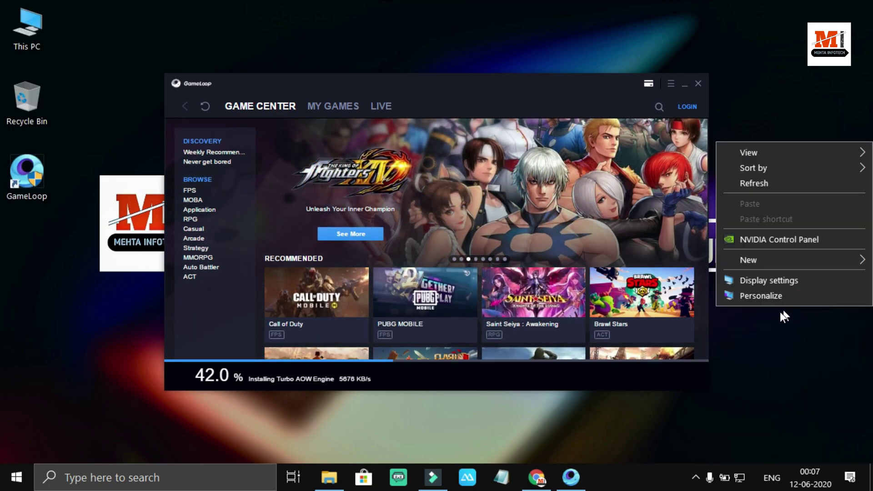
{"action": "left_click", "coordinate": [759, 182]}
{"action": "right_click", "coordinate": [759, 181]}
{"action": "left_click", "coordinate": [768, 220]}
{"action": "right_click", "coordinate": [770, 225]}
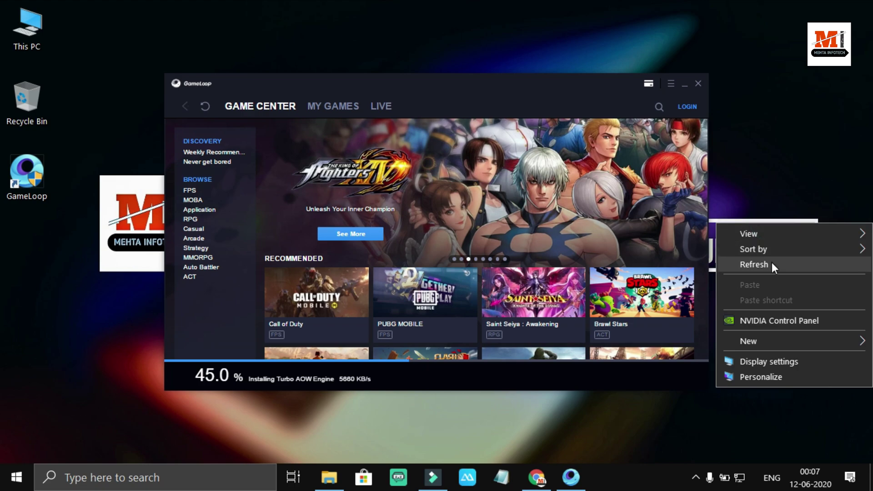
{"action": "left_click", "coordinate": [771, 263]}
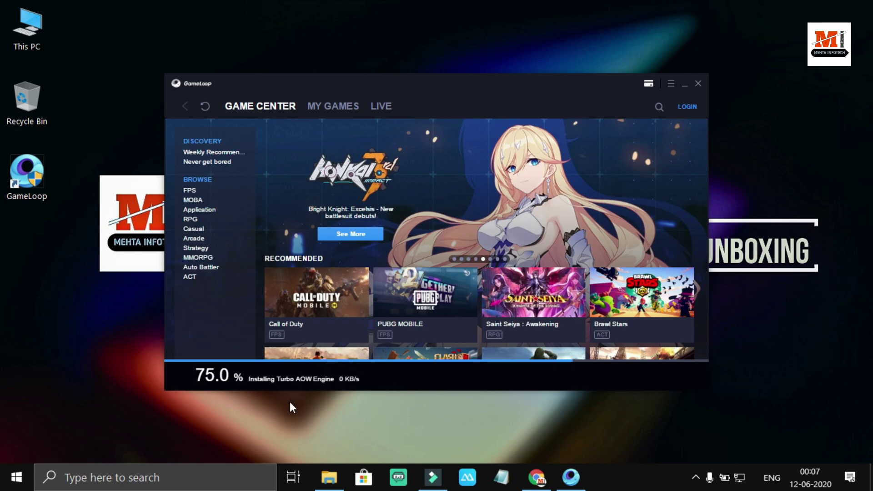
{"action": "right_click", "coordinate": [771, 160]}
{"action": "left_click", "coordinate": [773, 206]}
{"action": "right_click", "coordinate": [773, 208]}
{"action": "left_click", "coordinate": [773, 249]}
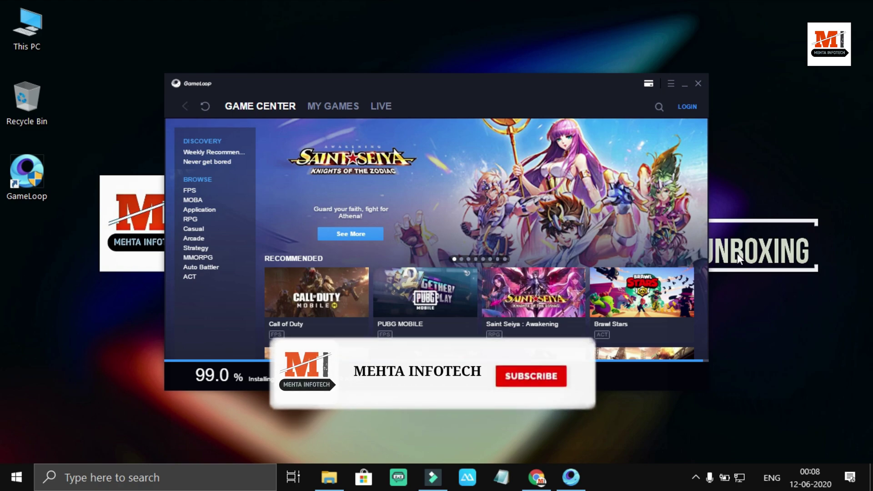
{"action": "right_click", "coordinate": [746, 75]}
{"action": "right_click", "coordinate": [776, 119]}
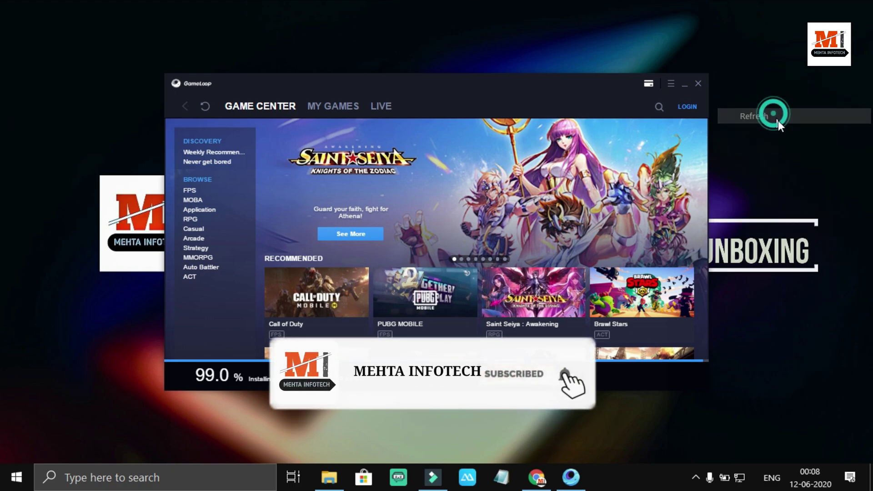
{"action": "right_click", "coordinate": [792, 159]}
{"action": "right_click", "coordinate": [794, 201]}
{"action": "left_click", "coordinate": [798, 243]}
{"action": "right_click", "coordinate": [796, 250]}
{"action": "left_click", "coordinate": [808, 290]}
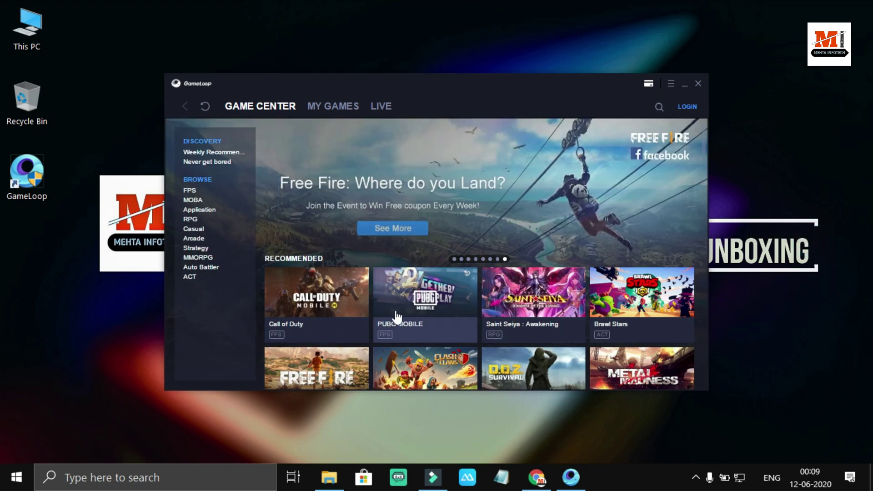
Open PUBG MOBILE from the recommended games in the Game Center and start downloading and installing it
{"action": "left_click", "coordinate": [438, 305]}
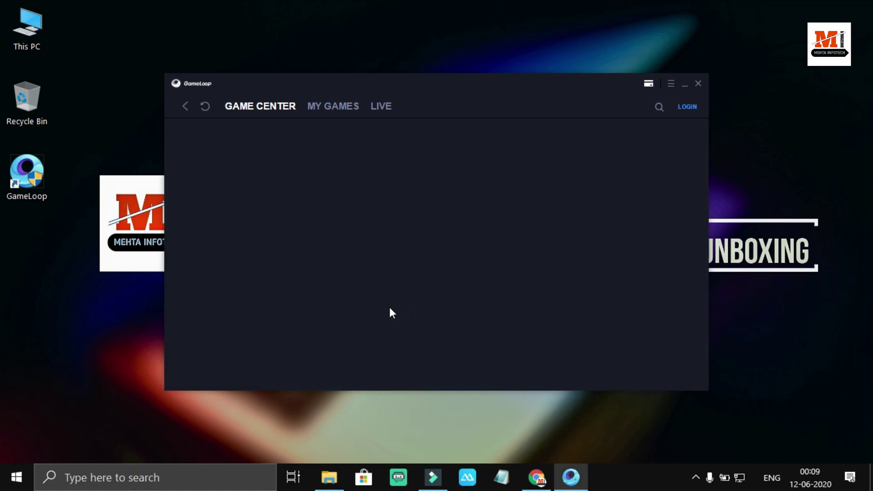
{"action": "left_click", "coordinate": [616, 300]}
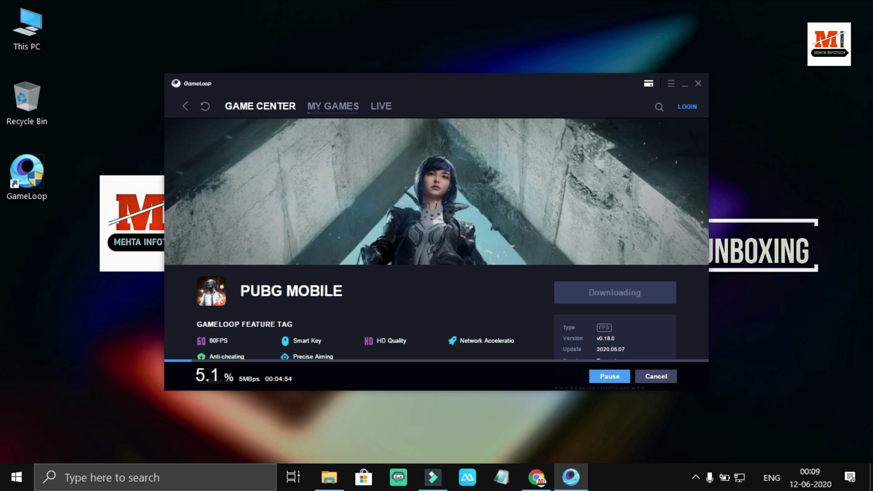
{"action": "right_click", "coordinate": [750, 84]}
{"action": "left_click", "coordinate": [792, 162]}
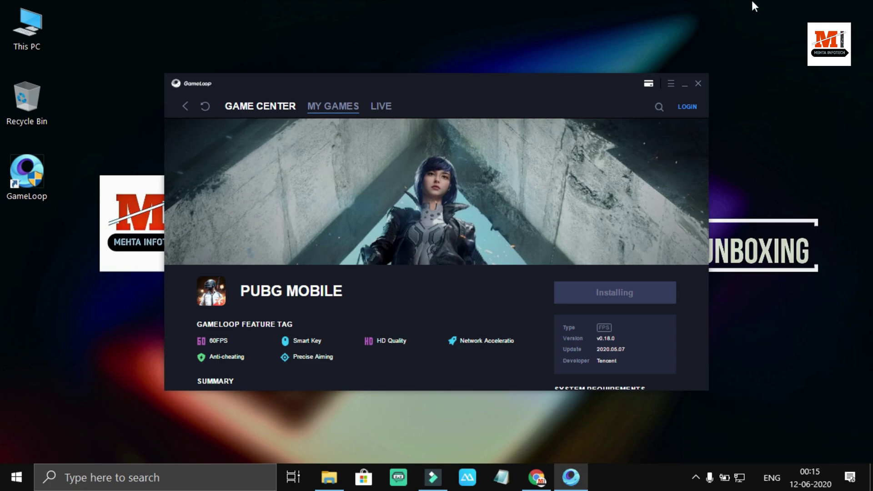
{"action": "right_click", "coordinate": [786, 96]}
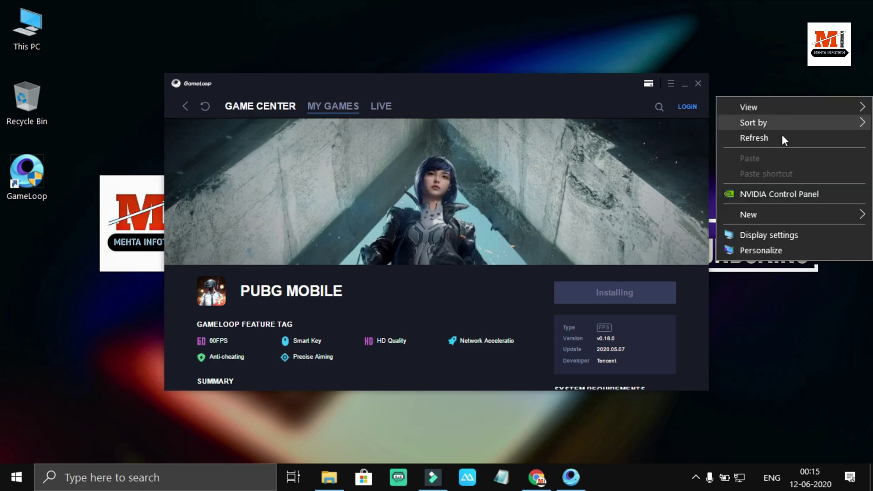
{"action": "left_click", "coordinate": [782, 137]}
{"action": "right_click", "coordinate": [784, 137]}
{"action": "left_click", "coordinate": [788, 176]}
{"action": "right_click", "coordinate": [790, 177]}
{"action": "left_click", "coordinate": [794, 217]}
{"action": "right_click", "coordinate": [795, 218]}
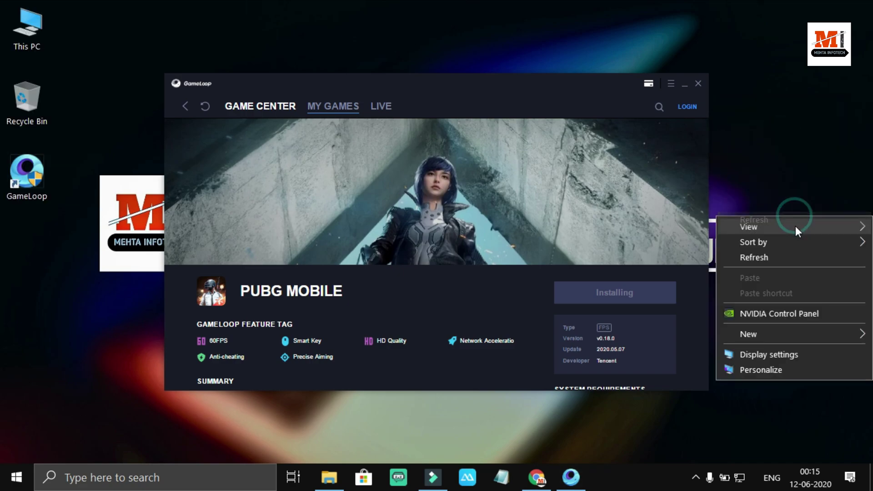
{"action": "left_click", "coordinate": [787, 255]}
{"action": "right_click", "coordinate": [787, 256]}
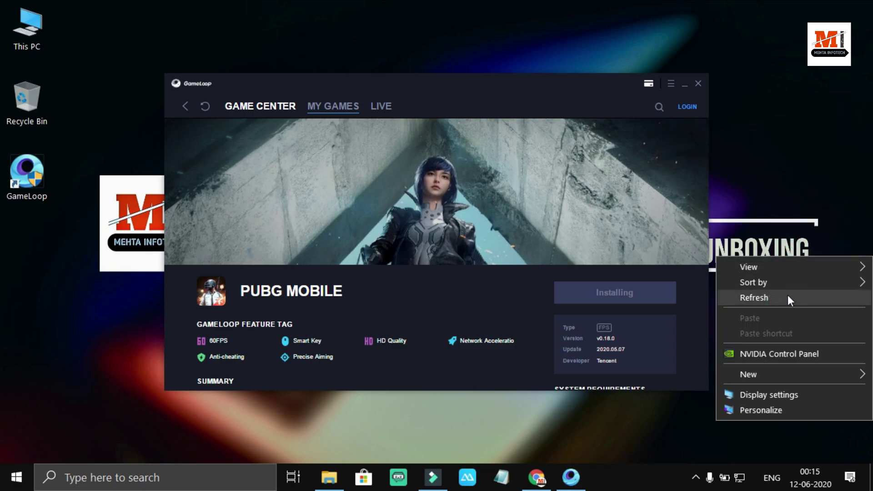
{"action": "left_click", "coordinate": [788, 297]}
{"action": "right_click", "coordinate": [789, 292]}
{"action": "left_click", "coordinate": [798, 335]}
{"action": "right_click", "coordinate": [798, 339]}
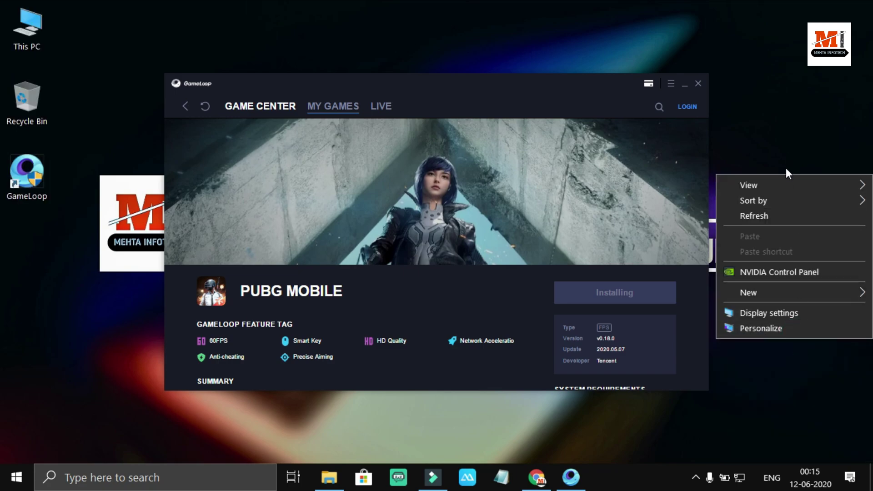
{"action": "left_click", "coordinate": [782, 215]}
{"action": "right_click", "coordinate": [780, 212]}
{"action": "left_click", "coordinate": [785, 255]}
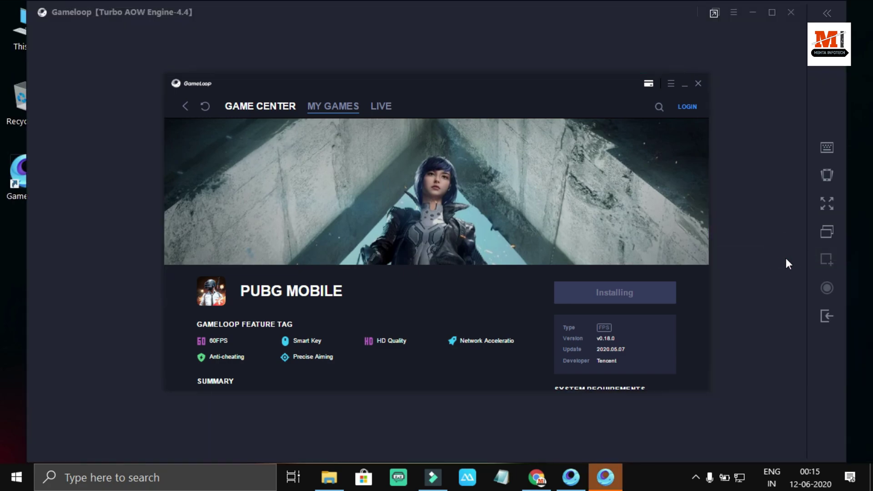